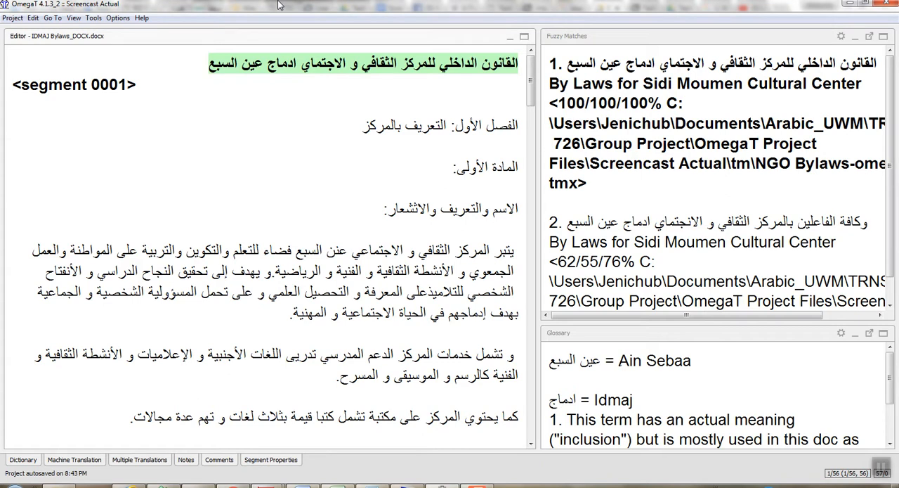
Begin the English translation of segment 0001 with "Internal Bylaws for", using the suggested completion for "Bylaws".
{"action": "type", "text": "Byl"}
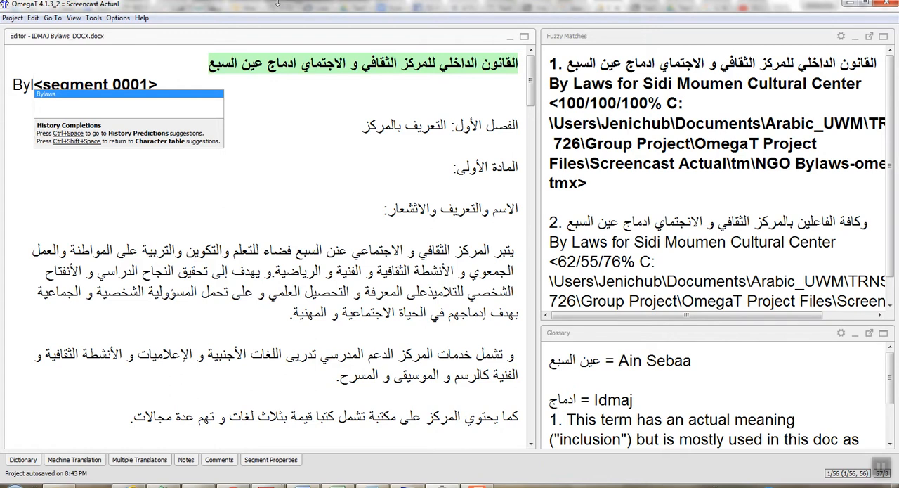
{"action": "key", "text": "Return"}
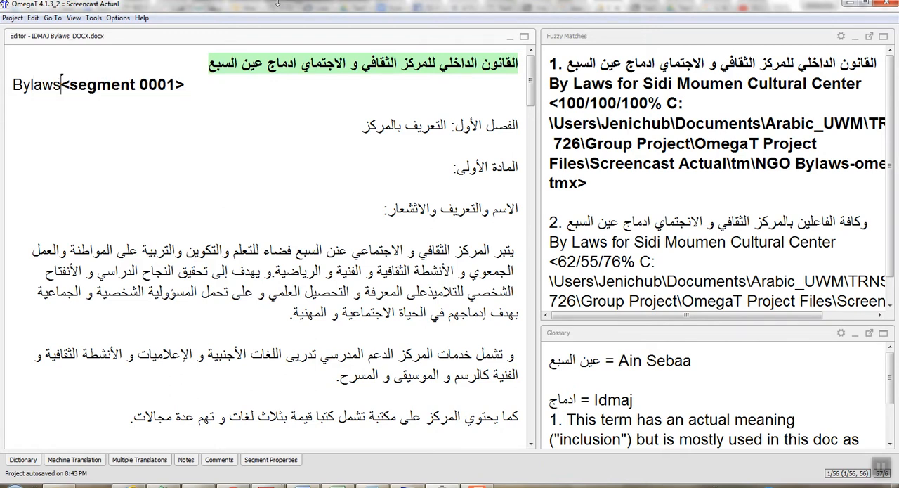
{"action": "left_click", "coordinate": [14, 84]}
{"action": "left_click", "coordinate": [15, 84]}
{"action": "type", "text": "Internal"}
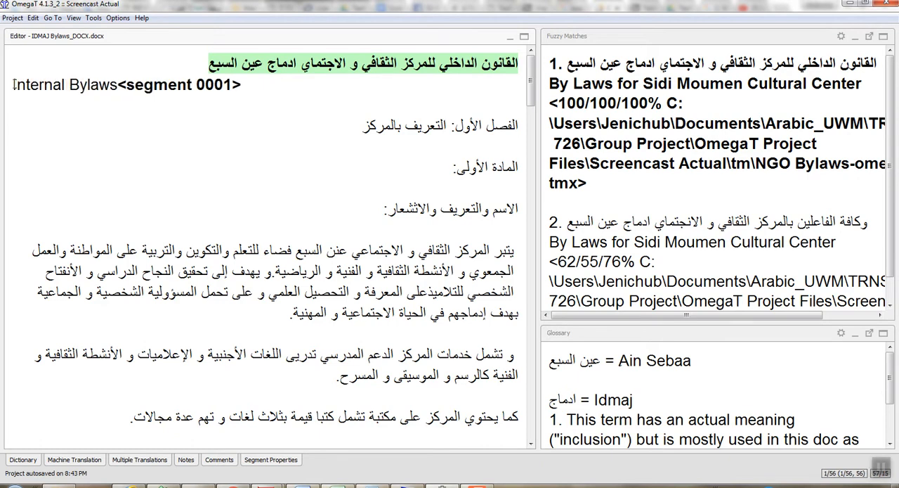
{"action": "left_click", "coordinate": [121, 84]}
{"action": "type", "text": "for"}
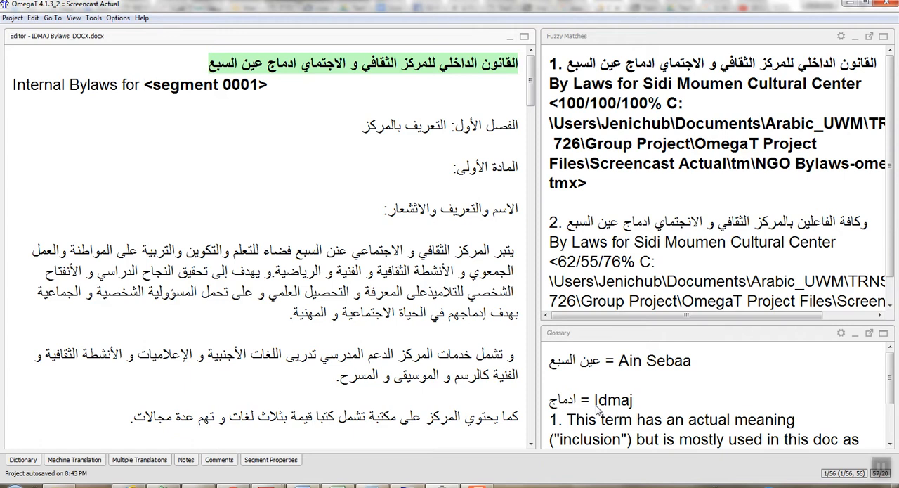
Insert the glossary's target term "Idmaj" after "Internal Bylaws for" in segment 0001.
{"action": "left_click_drag", "start_coordinate": [596, 406], "coordinate": [635, 408]}
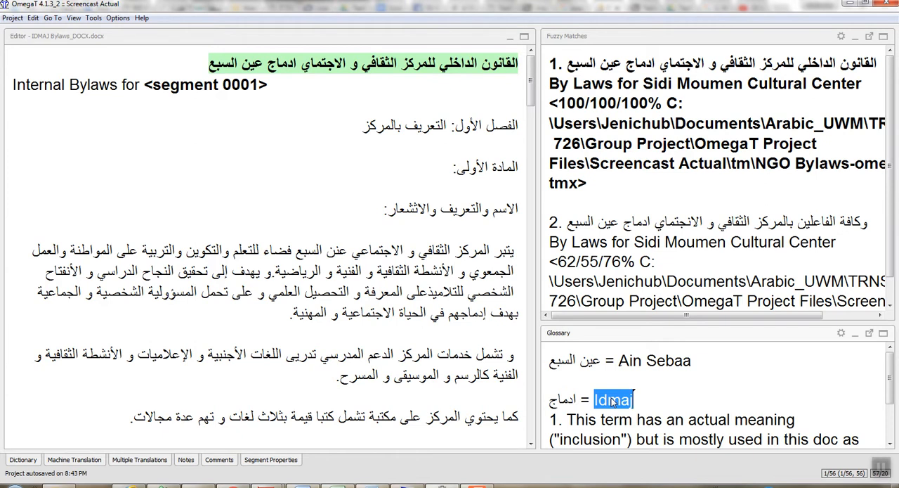
{"action": "right_click", "coordinate": [612, 401]}
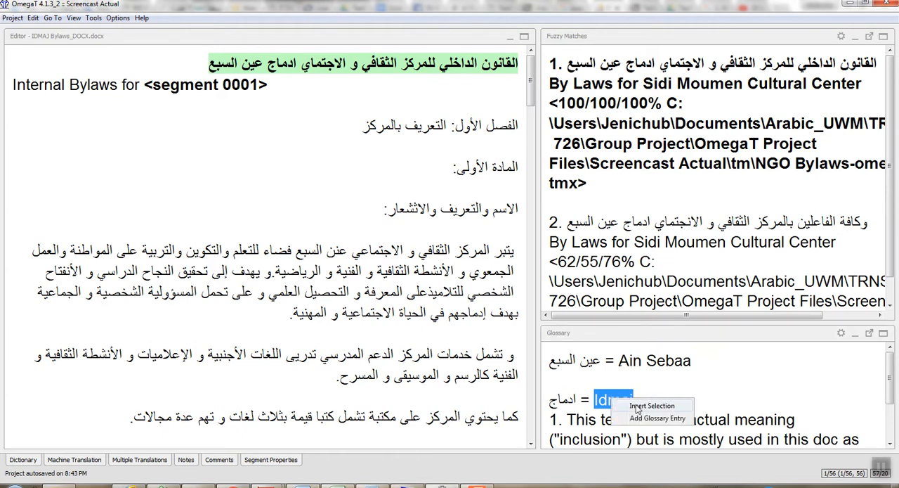
{"action": "left_click", "coordinate": [841, 335]}
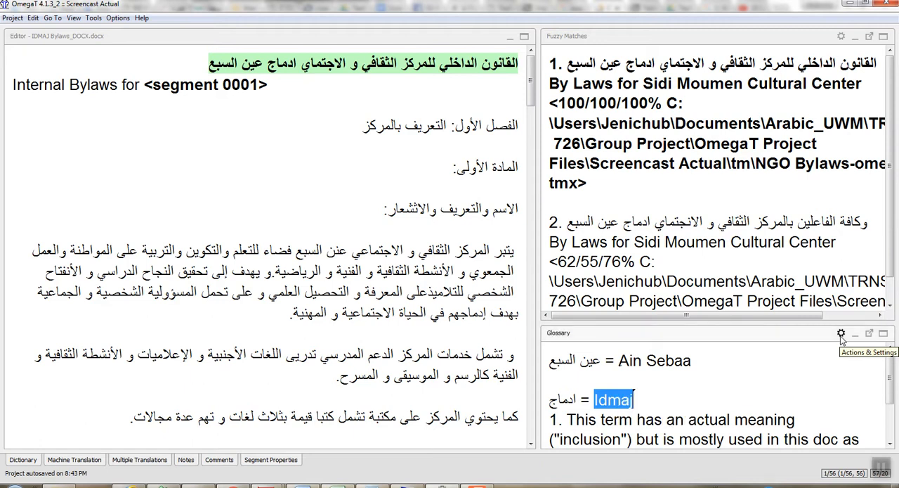
{"action": "left_click", "coordinate": [841, 335]}
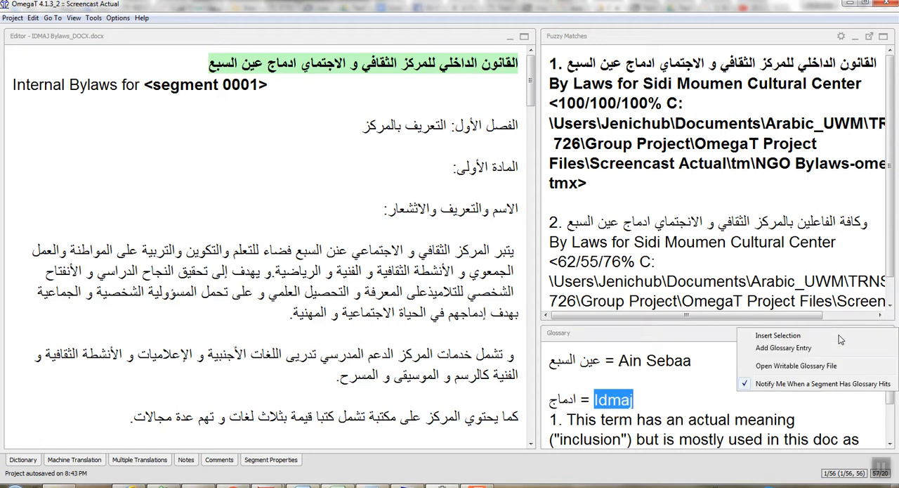
{"action": "left_click", "coordinate": [791, 336]}
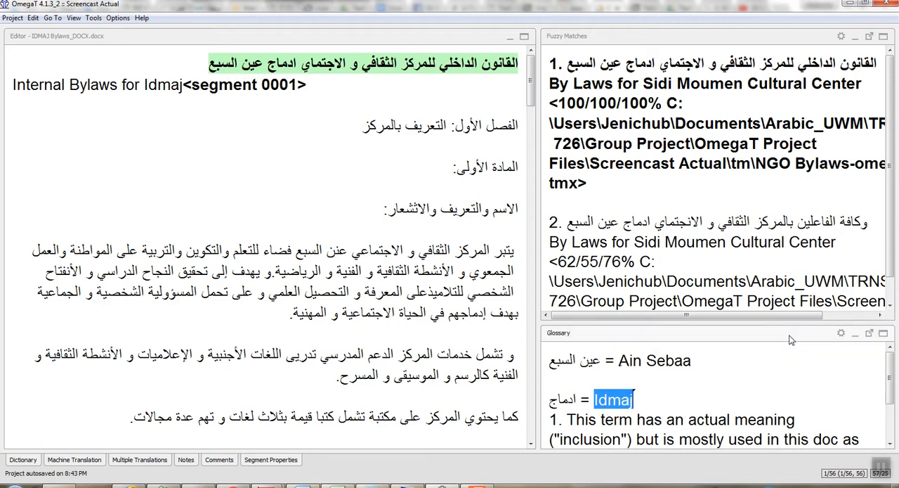
{"action": "left_click", "coordinate": [184, 84]}
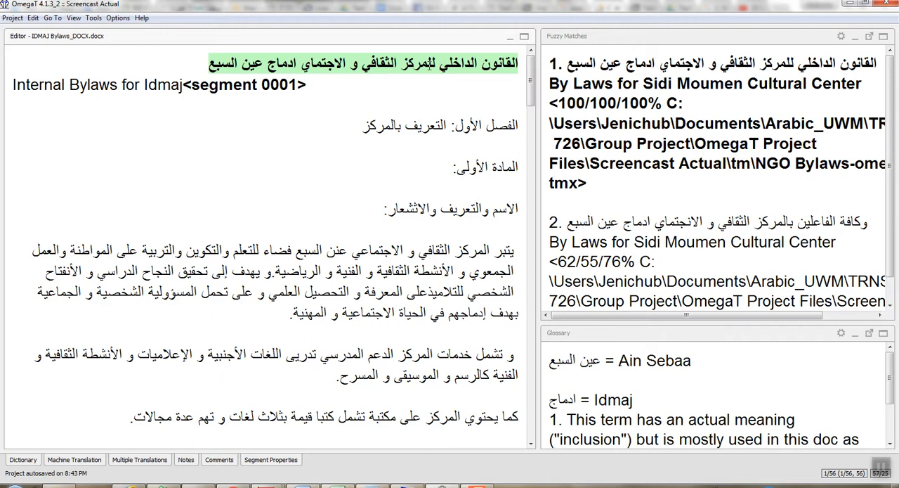
Add a glossary entry for the source term الثقافي with the target term "cultural".
{"action": "left_click_drag", "start_coordinate": [362, 63], "coordinate": [397, 63]}
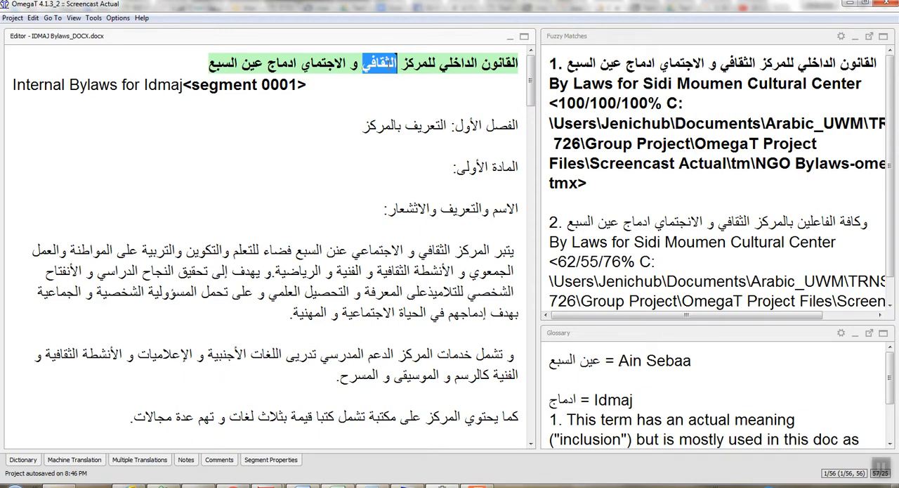
{"action": "right_click", "coordinate": [388, 66]}
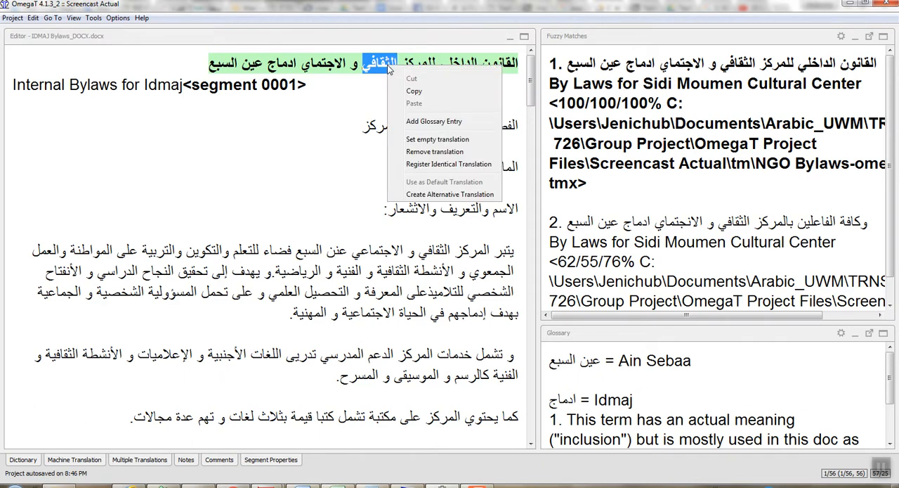
{"action": "left_click", "coordinate": [422, 121]}
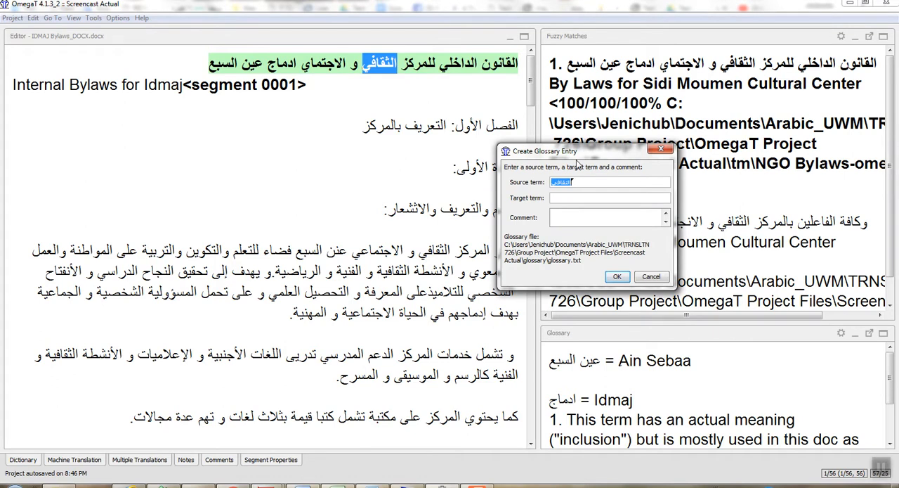
{"action": "key", "text": "Tab"}
{"action": "type", "text": "cultura"}
{"action": "left_click", "coordinate": [617, 278]}
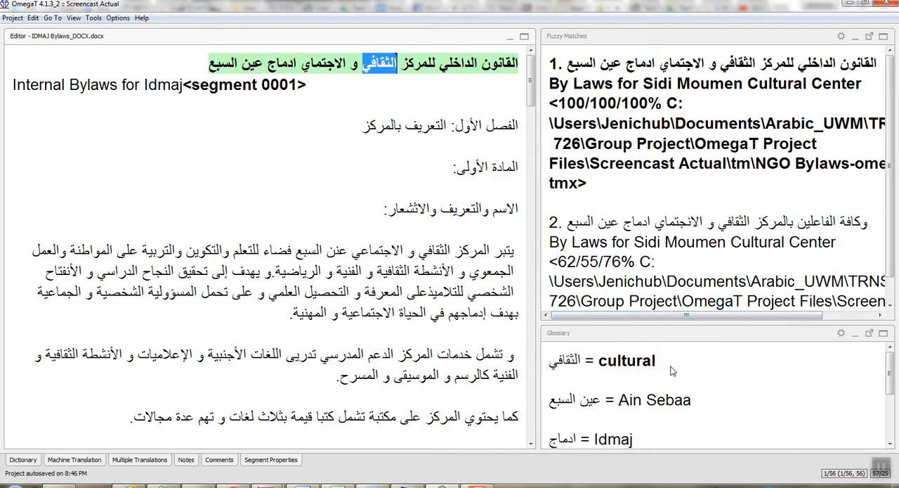
Add the glossary suggestion "cultural" after "Idmaj" in segment 0001 and capitalize it as "Cultural".
{"action": "left_click", "coordinate": [184, 85]}
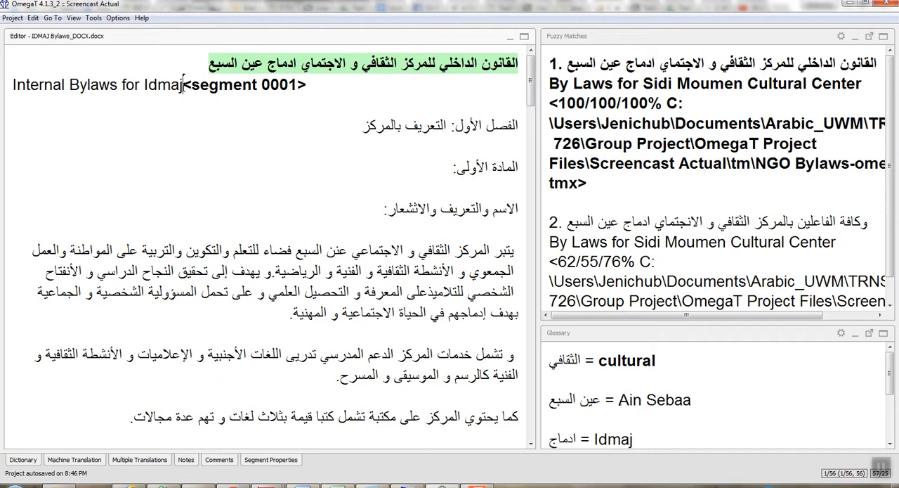
{"action": "type", "text": "c"}
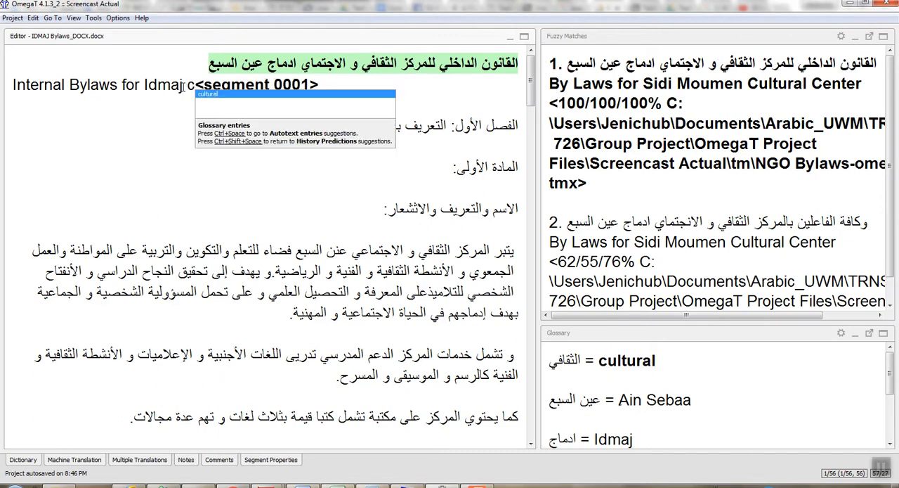
{"action": "key", "text": "Return"}
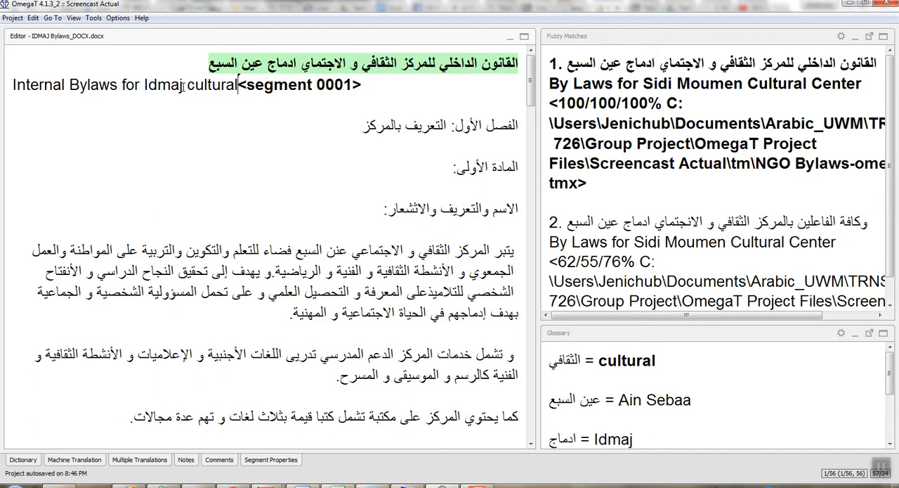
{"action": "left_click", "coordinate": [195, 85]}
{"action": "key", "text": "BackSpace"}
{"action": "type", "text": "C"}
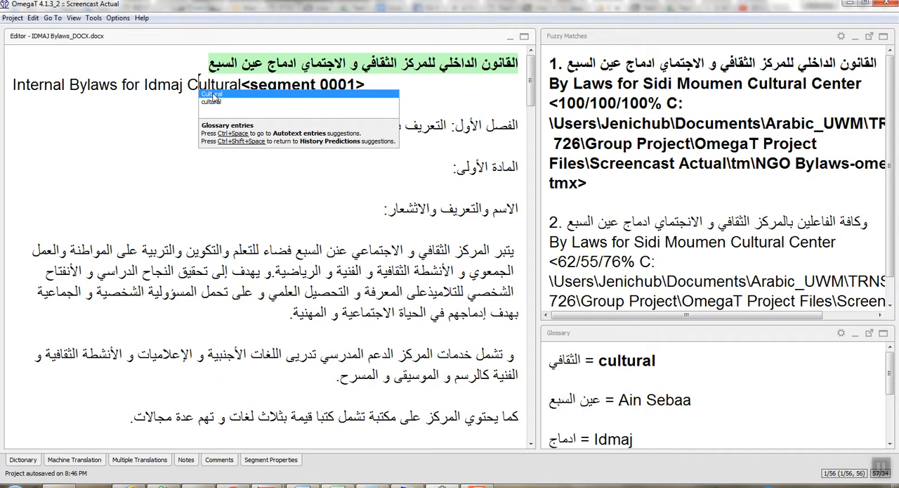
{"action": "key", "text": "Escape"}
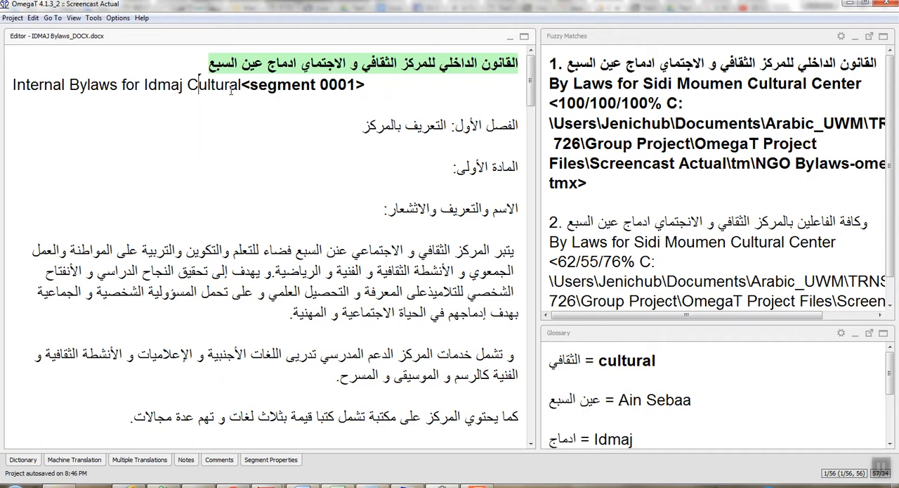
Complete the segment 0001 translation with "Center." after "Cultural".
{"action": "left_click", "coordinate": [243, 84]}
{"action": "type", "text": "Center."}
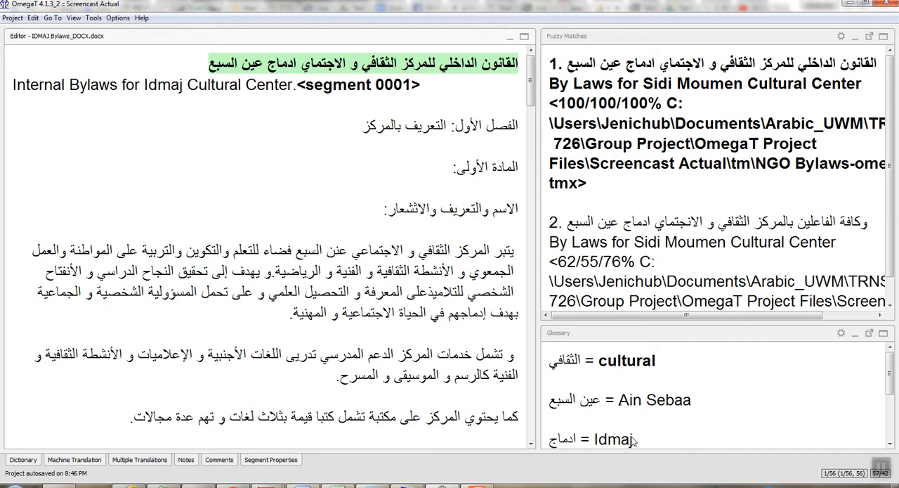
Open the writable glossary file to check the new entry, then minimize it.
{"action": "left_click", "coordinate": [841, 333]}
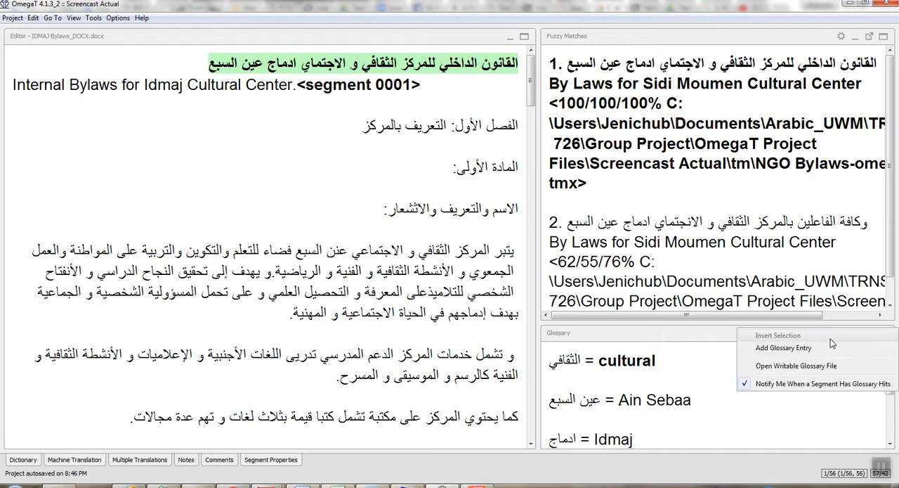
{"action": "left_click", "coordinate": [799, 366]}
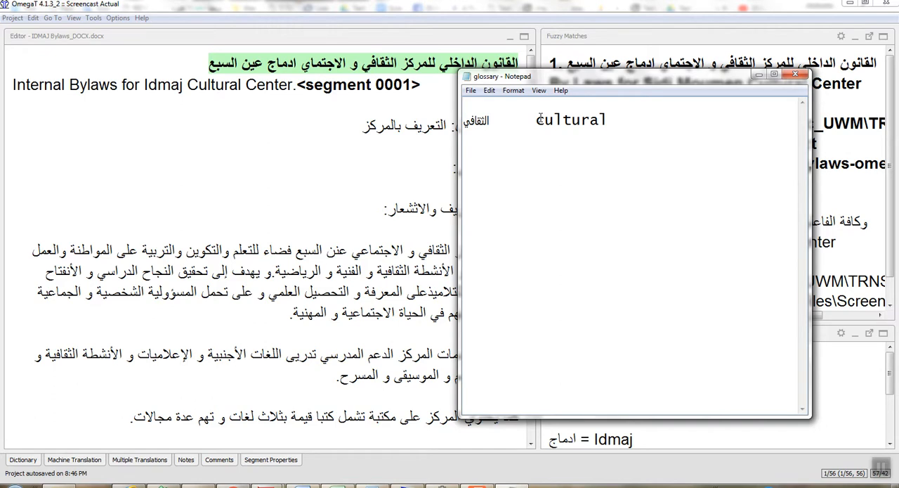
{"action": "left_click", "coordinate": [759, 74]}
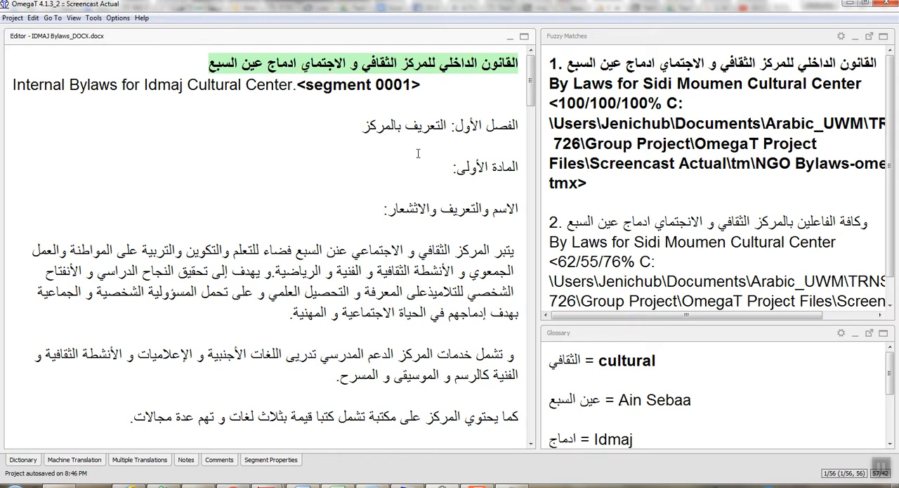
Confirm the translation of segment 0001 and advance to segment 0005, leaving the segments between them untranslated.
{"action": "key", "text": "Return"}
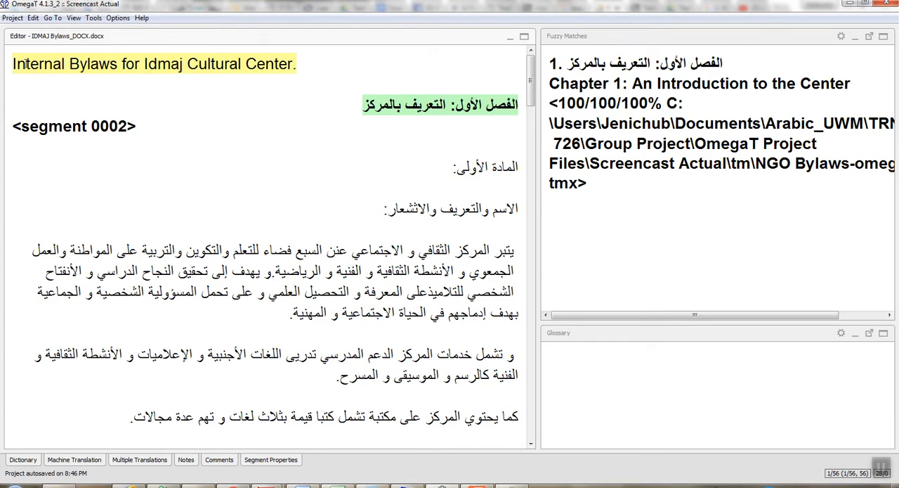
{"action": "left_click", "coordinate": [288, 64]}
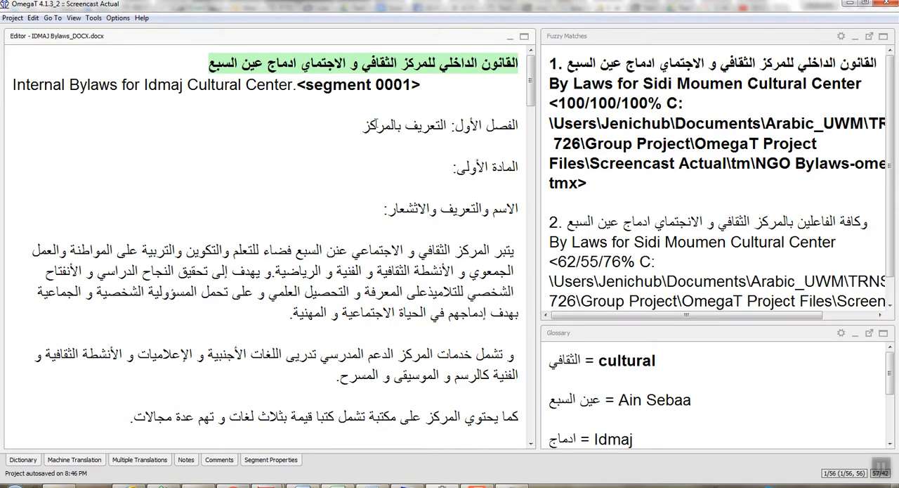
{"action": "left_click", "coordinate": [376, 123]}
{"action": "key", "text": "Return"}
{"action": "key", "text": "Return"}
{"action": "key", "text": "Return"}
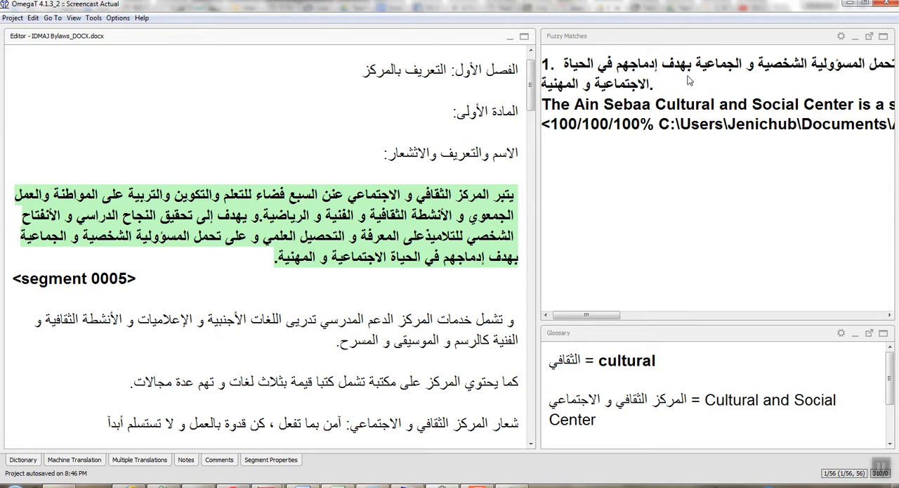
Insert the 100% fuzzy match beginning "The Ain Sebaa Cultural and Social Center" into the translation of segment 0005.
{"action": "left_click", "coordinate": [841, 38]}
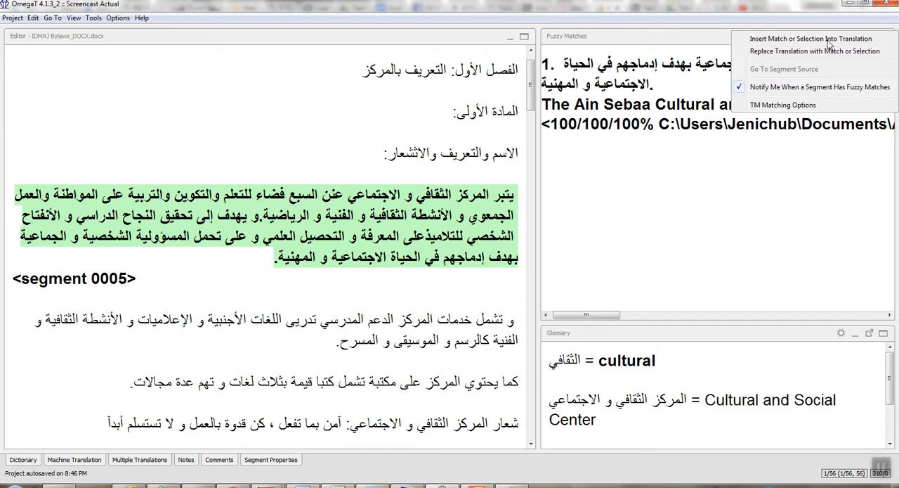
{"action": "left_click", "coordinate": [821, 39]}
{"action": "type", "text": "t"}
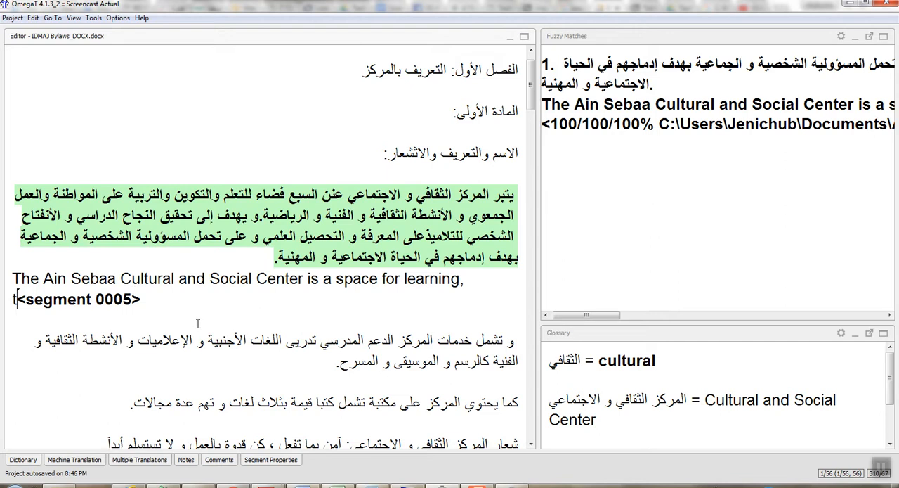